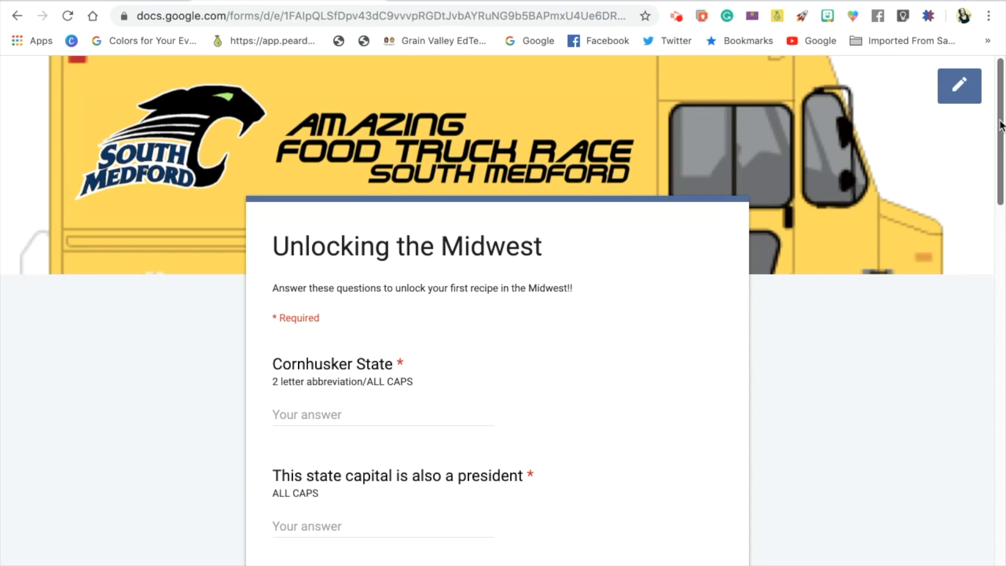
Switch from the live Unlocking the Midwest form to its editor and open the Cornhusker State question.
{"action": "left_click", "coordinate": [1000, 125]}
{"action": "left_click_drag", "start_coordinate": [1001, 125], "coordinate": [967, 115]}
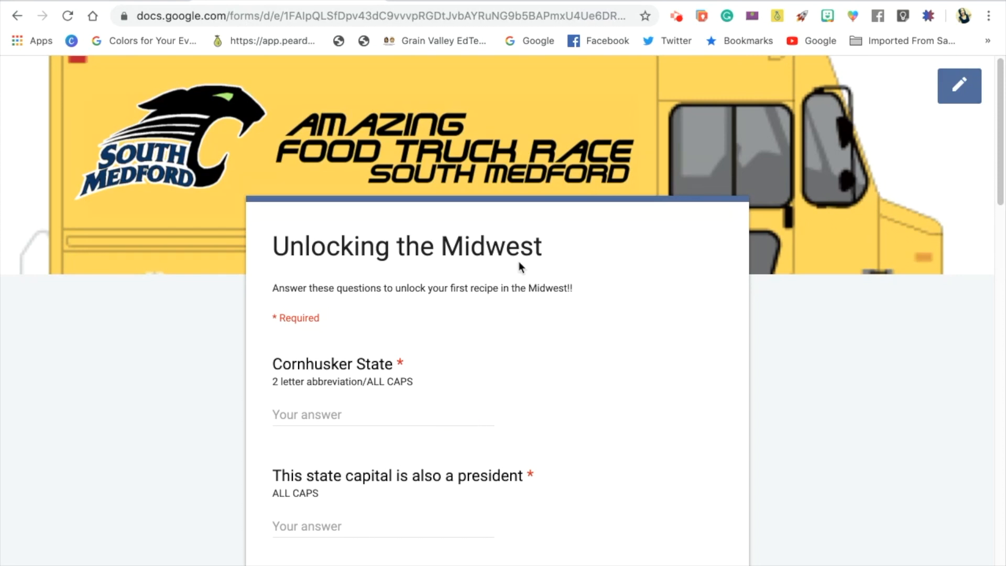
{"action": "left_click", "coordinate": [146, 1]}
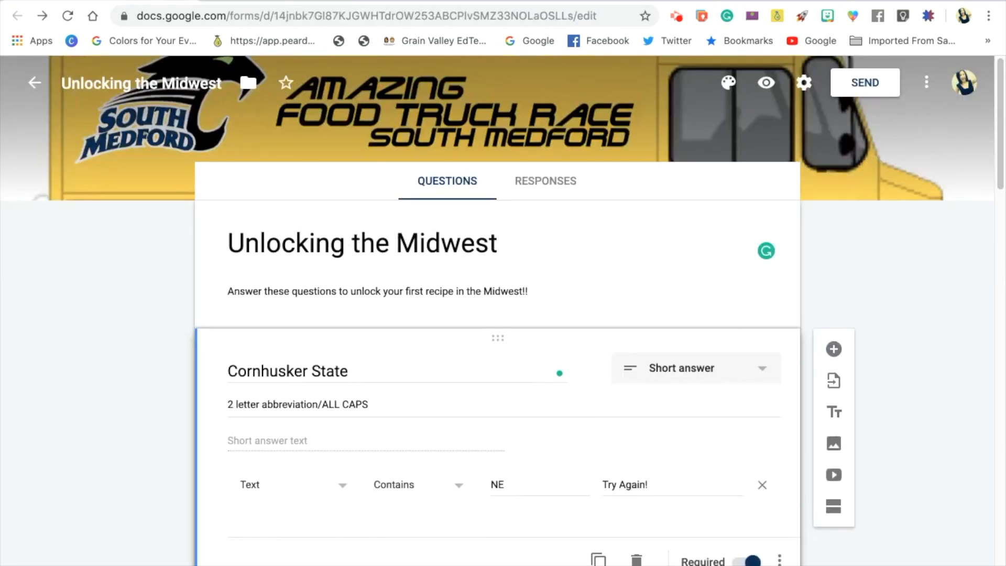
{"action": "left_click_drag", "start_coordinate": [1000, 181], "coordinate": [1000, 157]}
{"action": "left_click", "coordinate": [706, 220]}
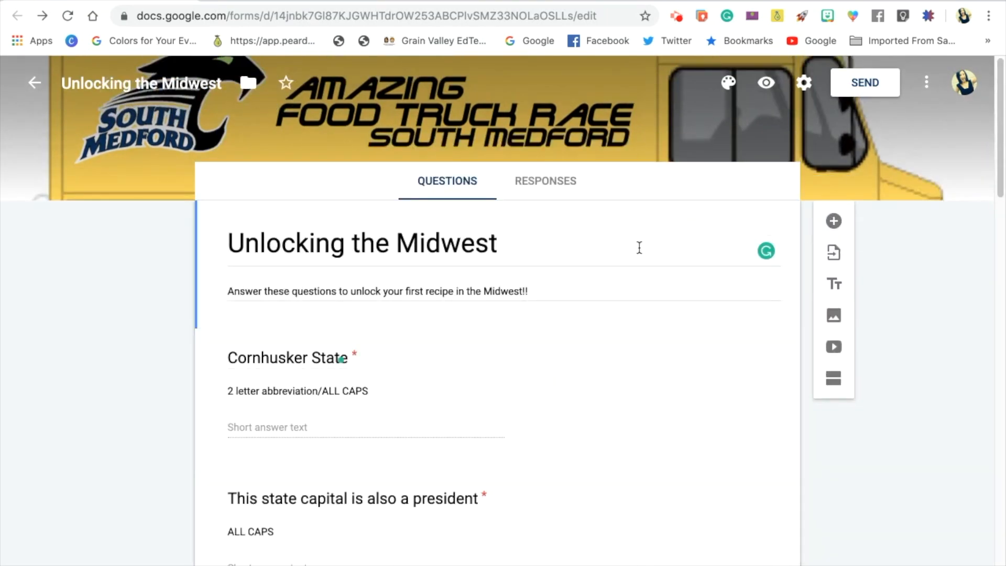
{"action": "left_click", "coordinate": [498, 365]}
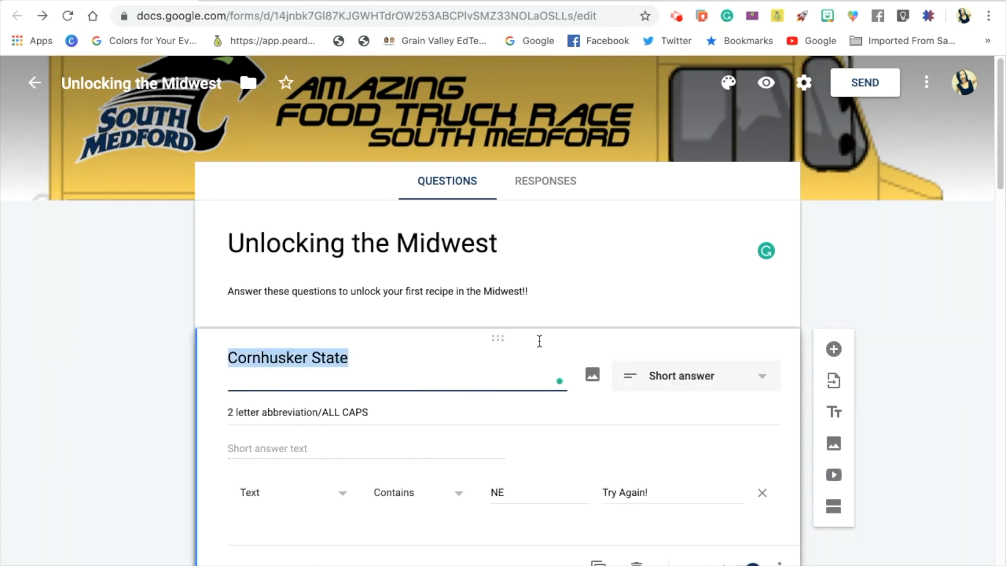
Show the Cornhusker State question's optional display settings for description and response validation.
{"action": "left_click_drag", "start_coordinate": [1000, 175], "coordinate": [1003, 212]}
{"action": "left_click", "coordinate": [752, 204]}
{"action": "left_click", "coordinate": [754, 202]}
{"action": "left_click", "coordinate": [742, 199]}
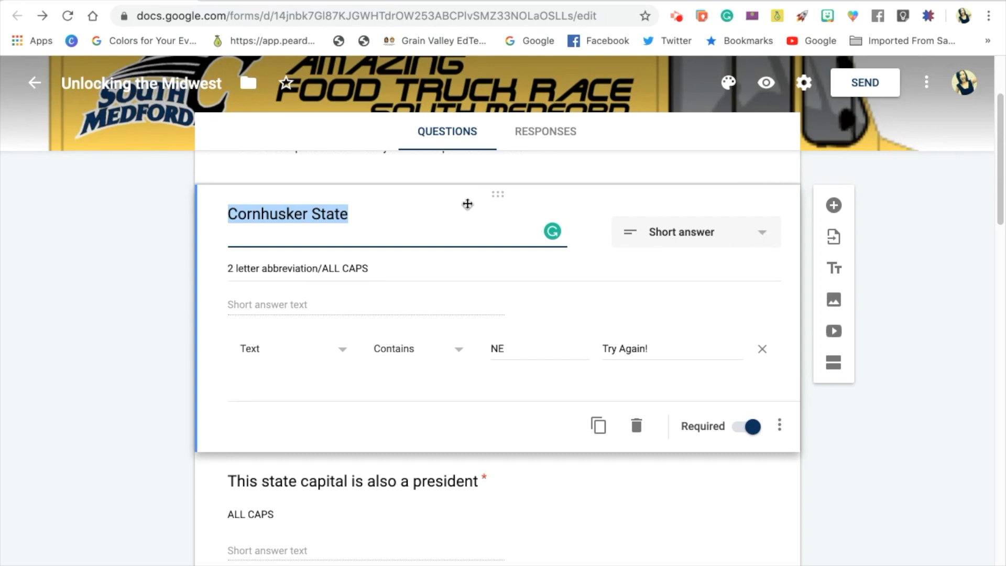
{"action": "left_click", "coordinate": [357, 212]}
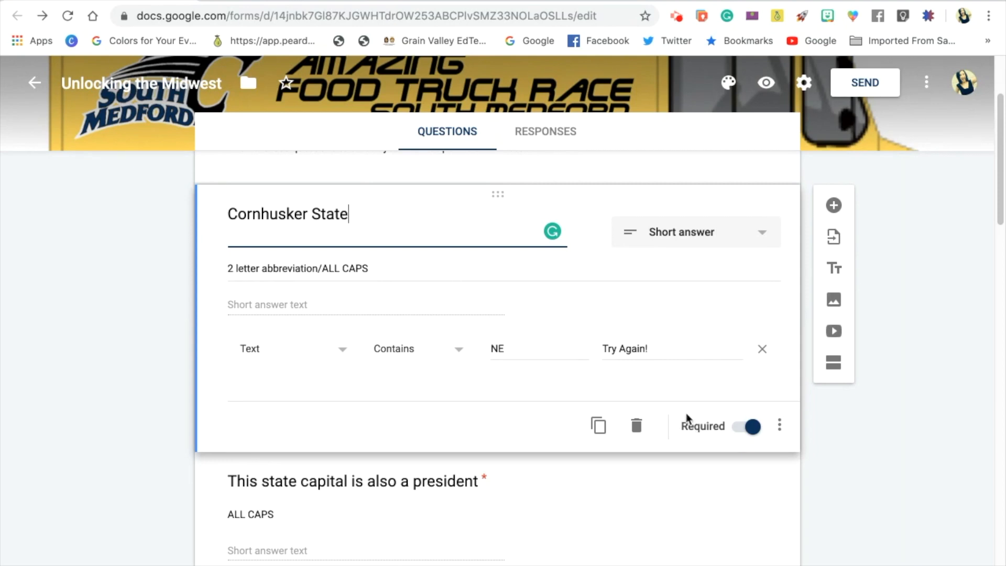
{"action": "left_click", "coordinate": [782, 433]}
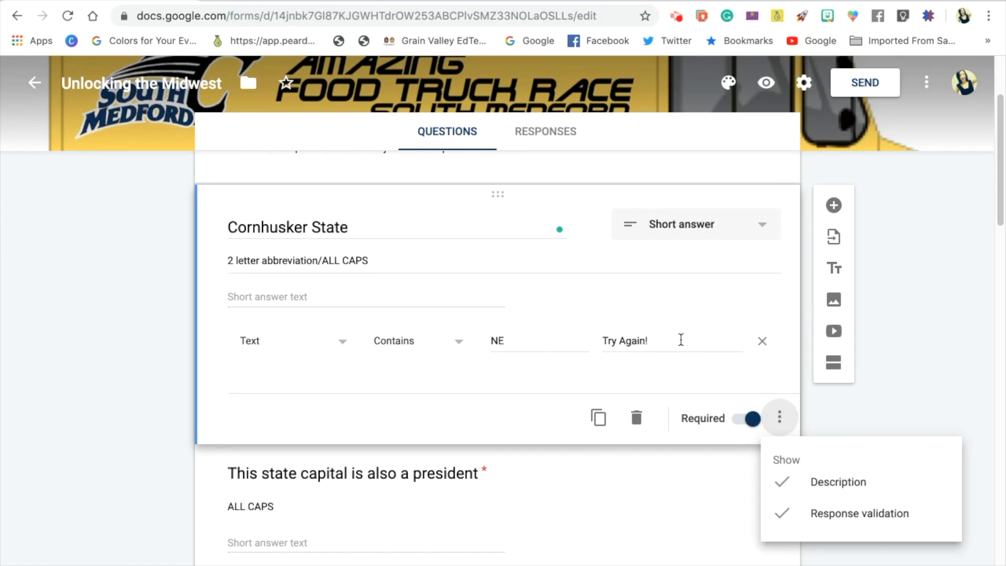
Examine the validation type and condition choices of the Cornhusker State question, along with its expected answer.
{"action": "left_click", "coordinate": [336, 350]}
{"action": "left_click", "coordinate": [338, 349]}
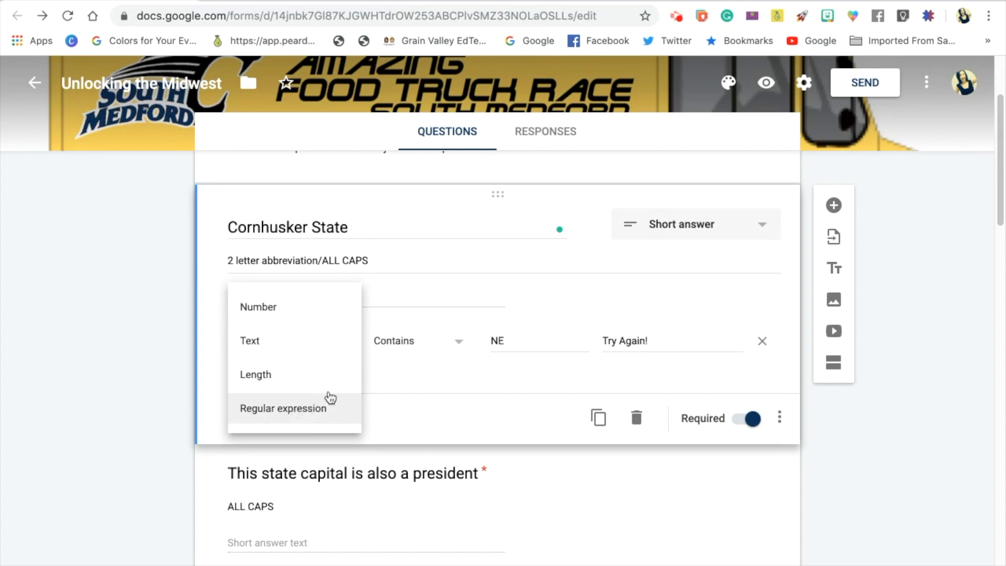
{"action": "left_click", "coordinate": [384, 373]}
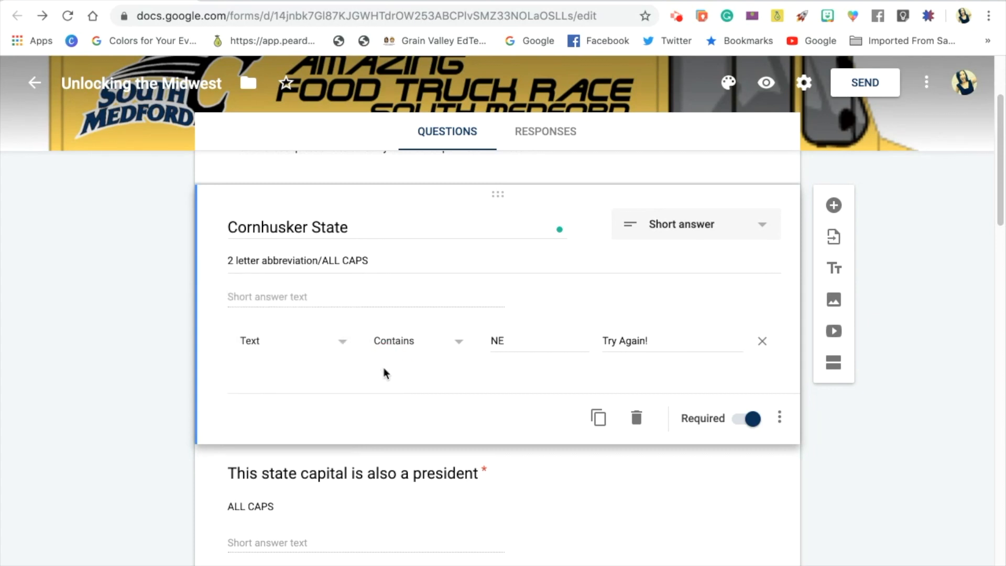
{"action": "left_click", "coordinate": [455, 346]}
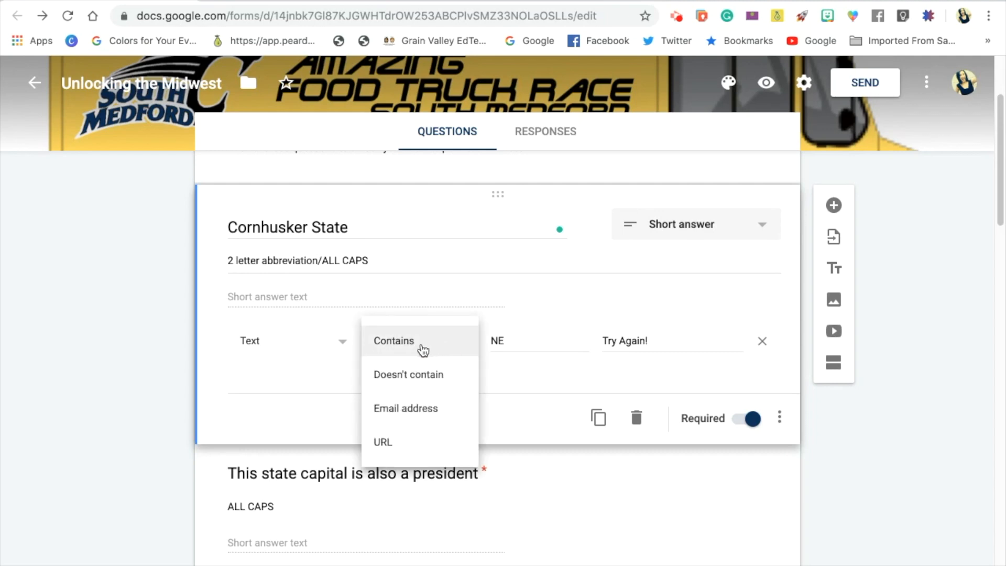
{"action": "left_click", "coordinate": [520, 347]}
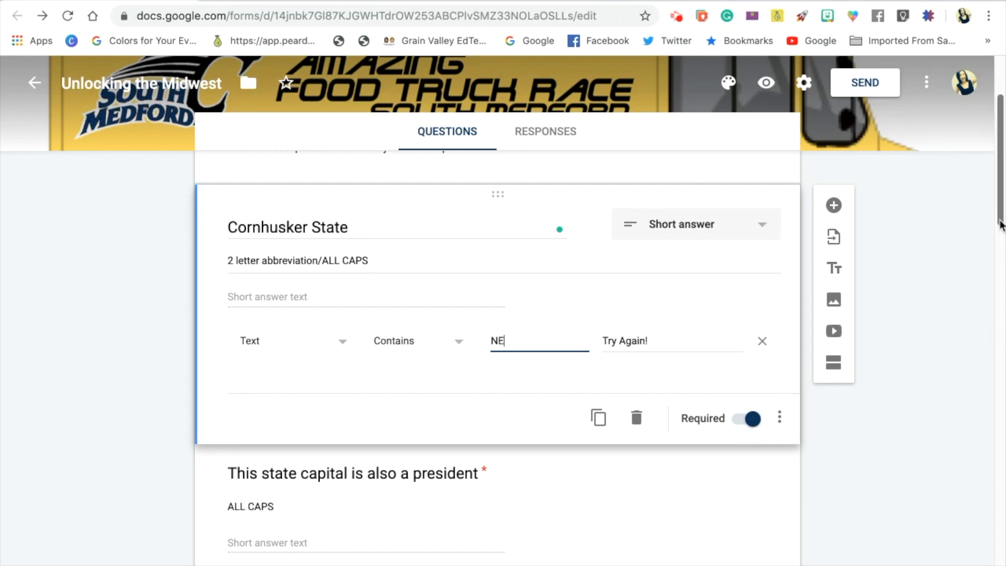
Open the question about the state capital that is also a president and examine its description and response validation.
{"action": "left_click", "coordinate": [1001, 218]}
{"action": "scroll", "coordinate": [1001, 218], "scroll_direction": "down", "scroll_amount": 5}
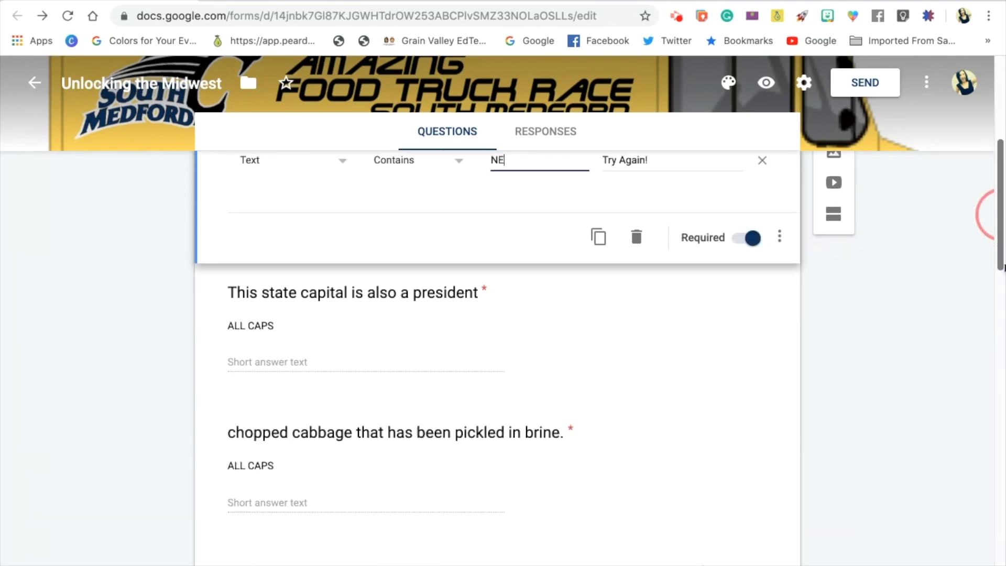
{"action": "left_click", "coordinate": [592, 260]}
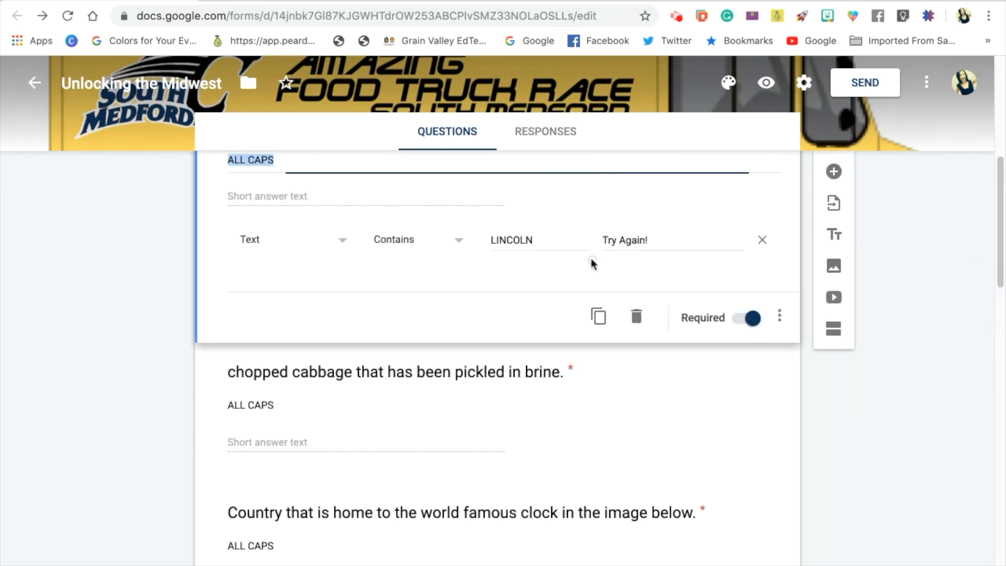
{"action": "left_click_drag", "start_coordinate": [996, 251], "coordinate": [1001, 207]}
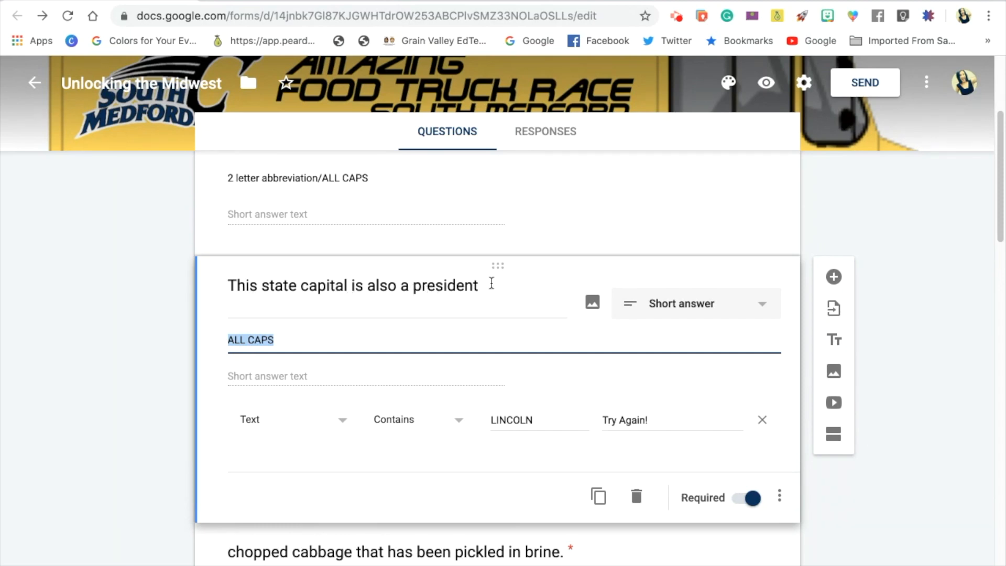
{"action": "left_click", "coordinate": [361, 343]}
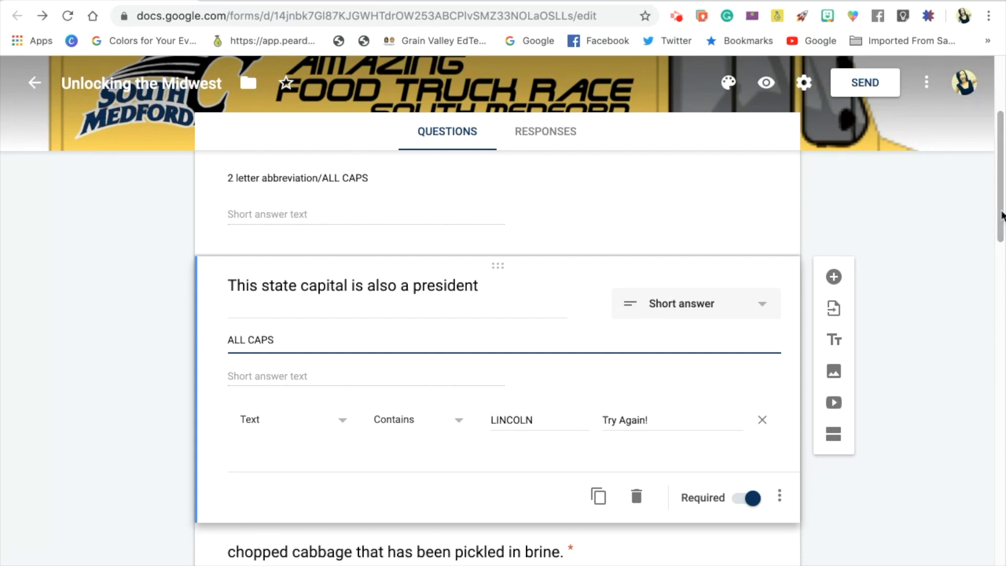
Open the pickled cabbage question and capitalize the first word of its title as "Chopped".
{"action": "left_click_drag", "start_coordinate": [1000, 213], "coordinate": [1002, 245]}
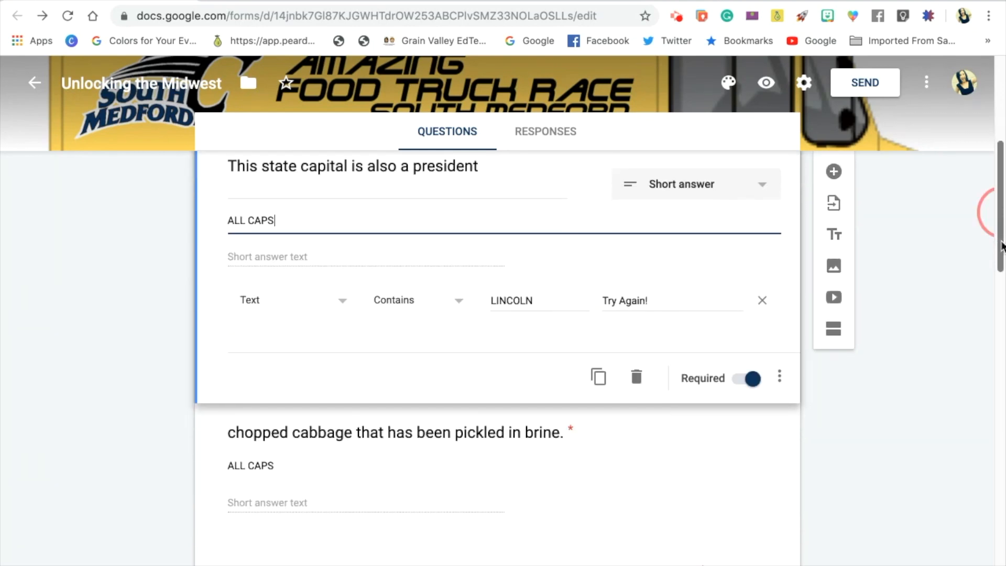
{"action": "left_click_drag", "start_coordinate": [1002, 245], "coordinate": [1001, 256]}
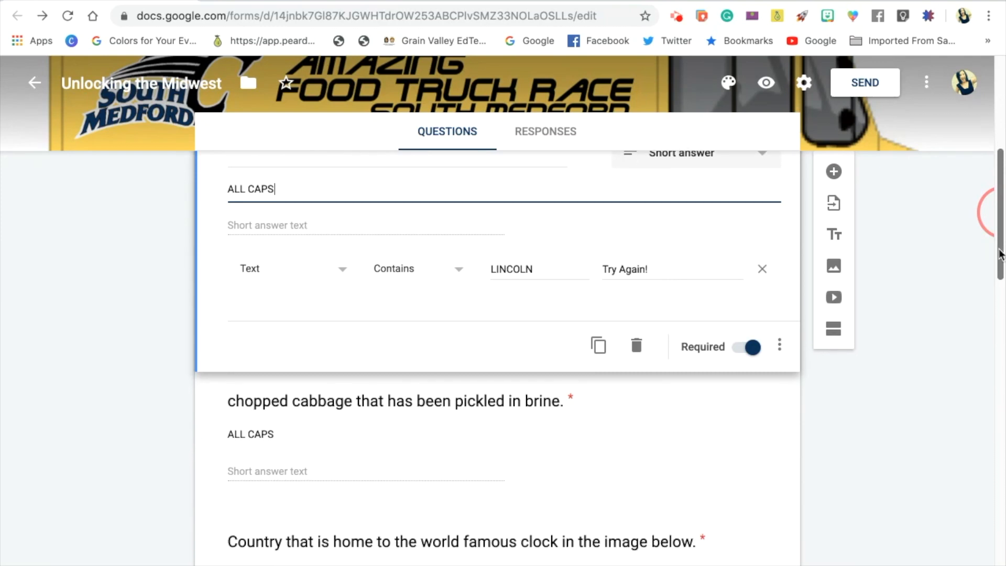
{"action": "left_click", "coordinate": [714, 375]}
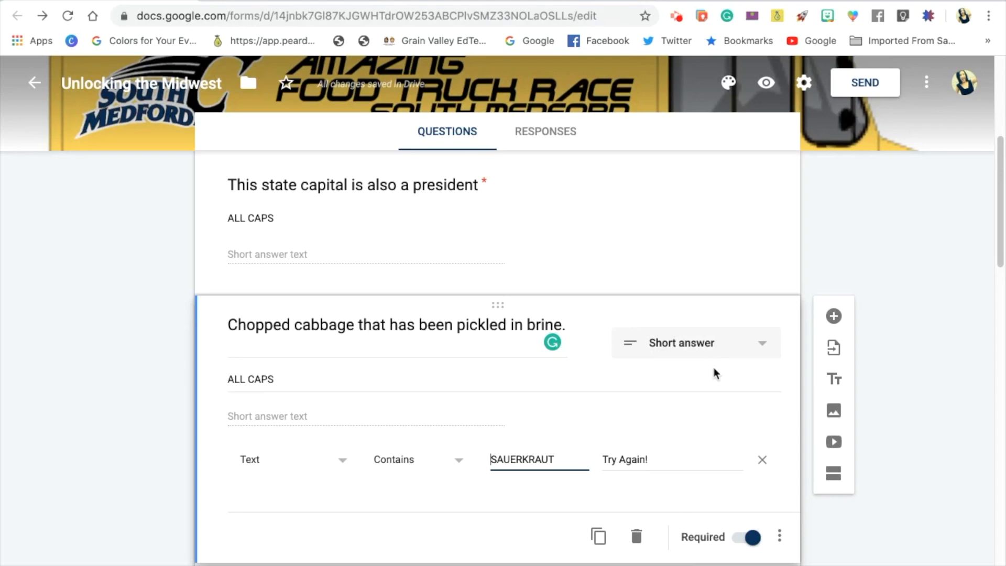
{"action": "left_click_drag", "start_coordinate": [1001, 213], "coordinate": [1002, 239]}
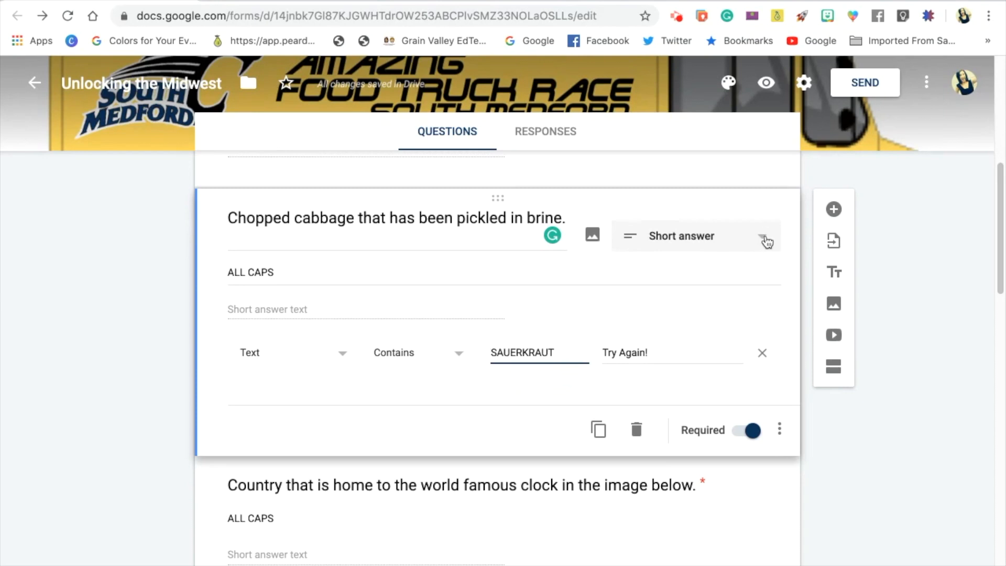
Examine the pickled cabbage question's answer type and its response validation type, condition and expected answer.
{"action": "left_click", "coordinate": [765, 240]}
{"action": "left_click", "coordinate": [723, 176]}
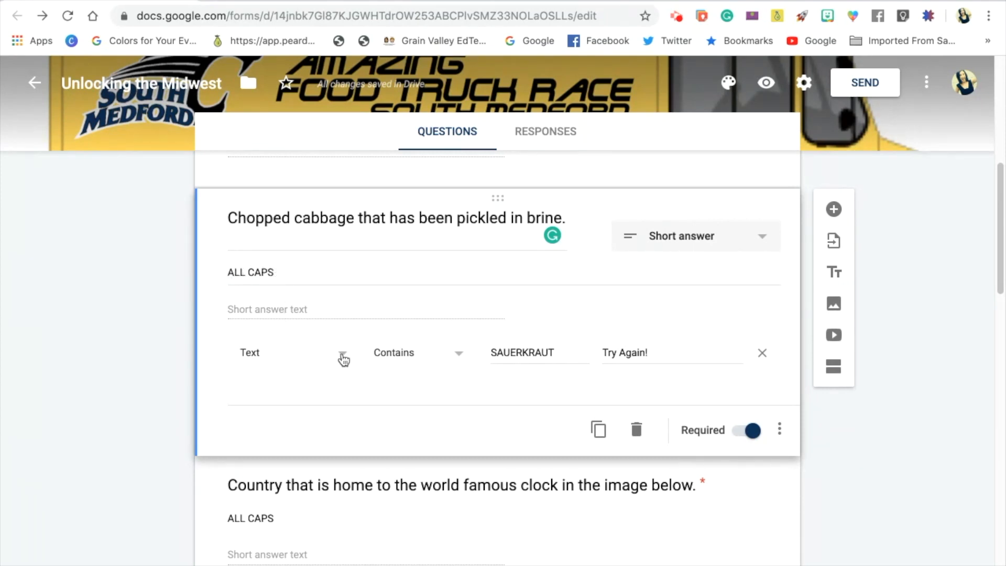
{"action": "left_click", "coordinate": [780, 430]}
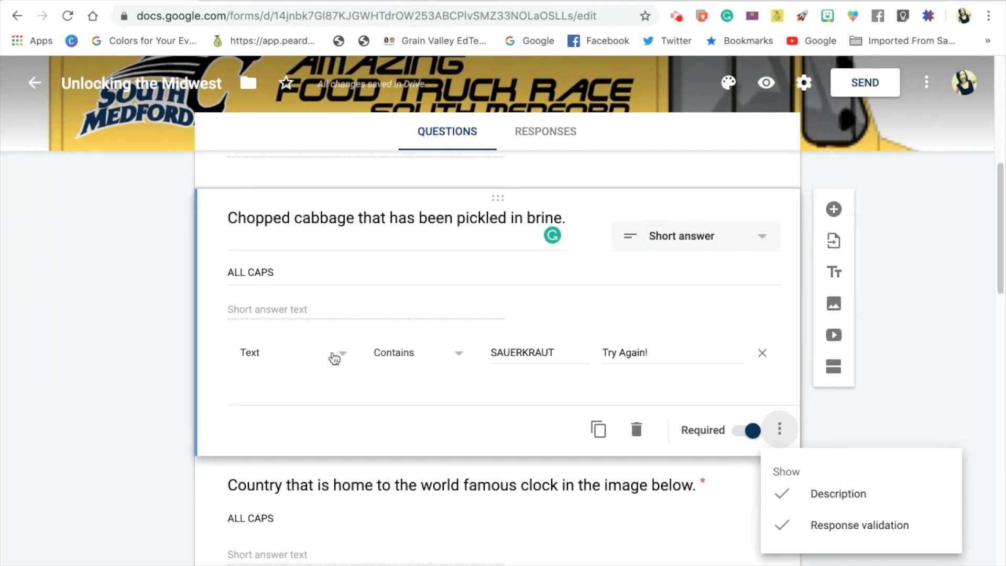
{"action": "left_click", "coordinate": [335, 358]}
{"action": "left_click", "coordinate": [263, 354]}
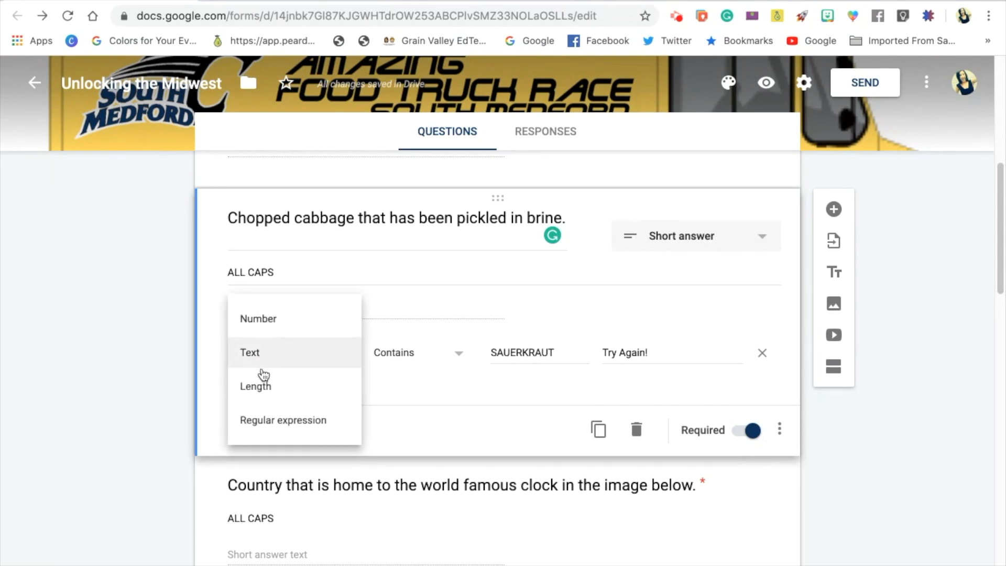
{"action": "left_click", "coordinate": [412, 355]}
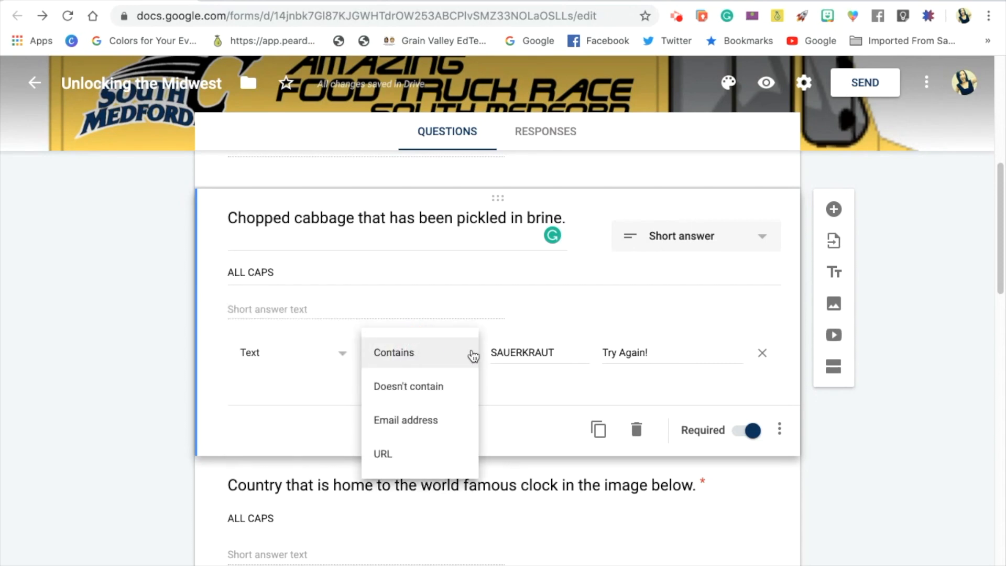
{"action": "left_click", "coordinate": [564, 350]}
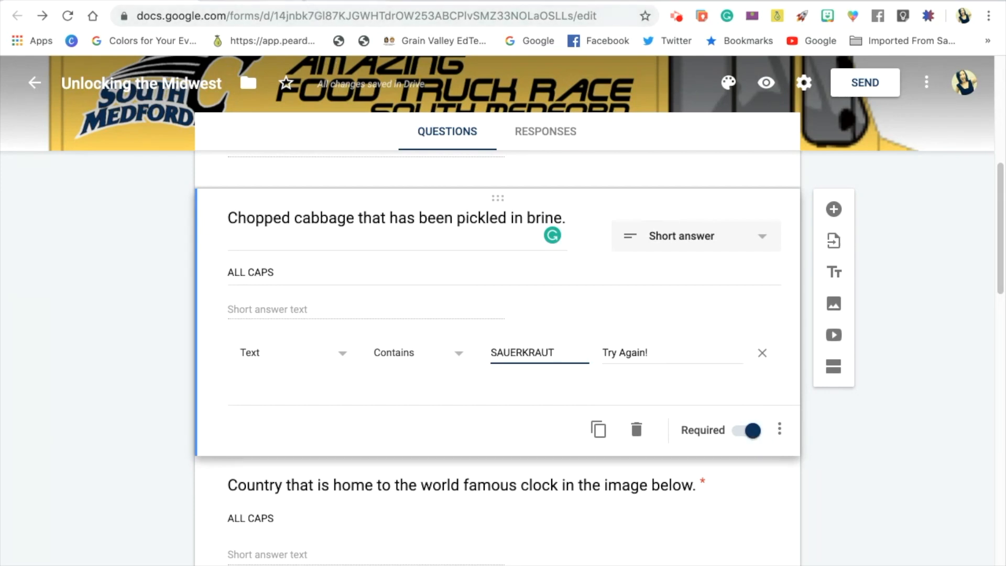
Switch to the live form and test the Cornhusker State question's validation with the wrong answer WA.
{"action": "key", "text": "ctrl+Tab"}
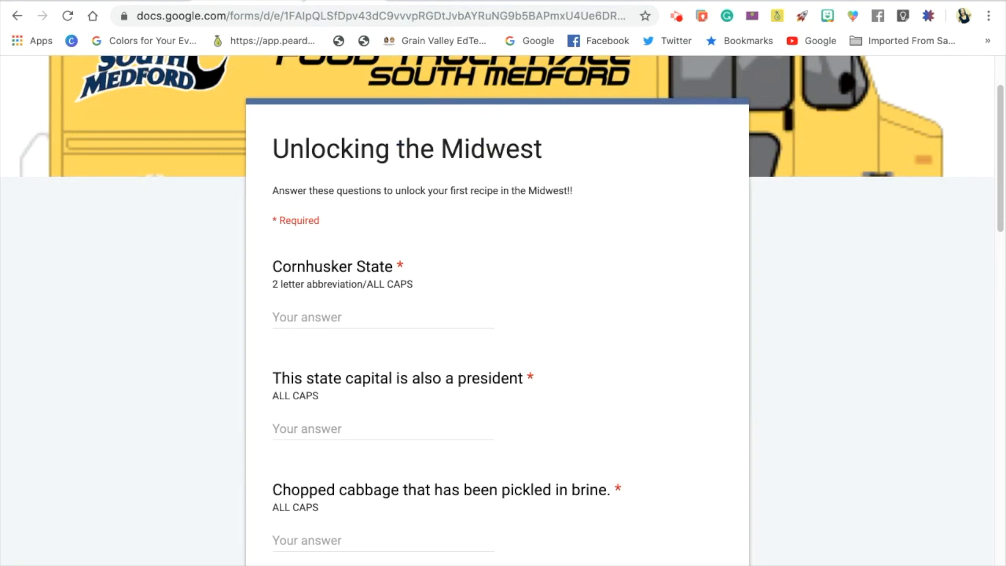
{"action": "left_click_drag", "start_coordinate": [995, 162], "coordinate": [1001, 195]}
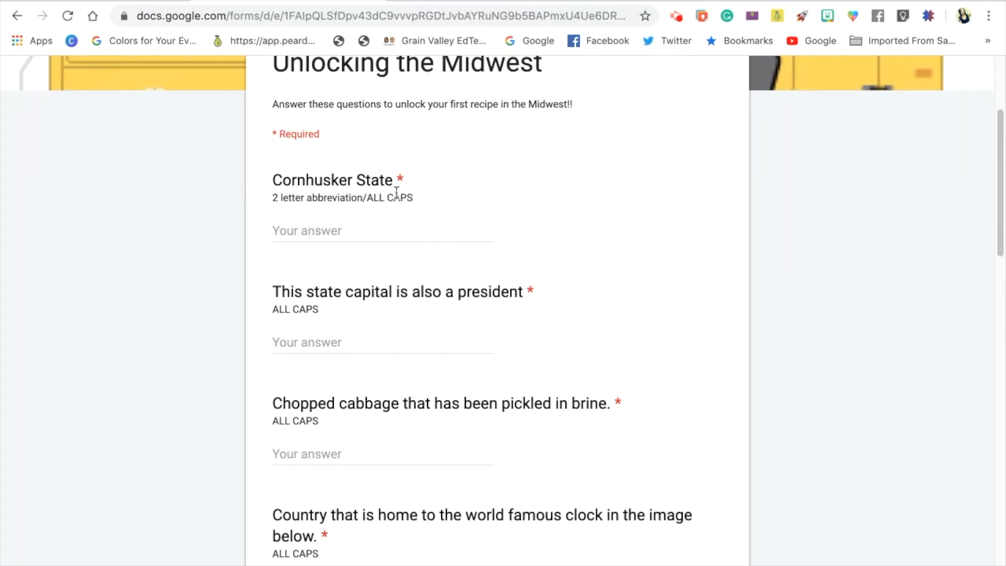
{"action": "left_click", "coordinate": [334, 230]}
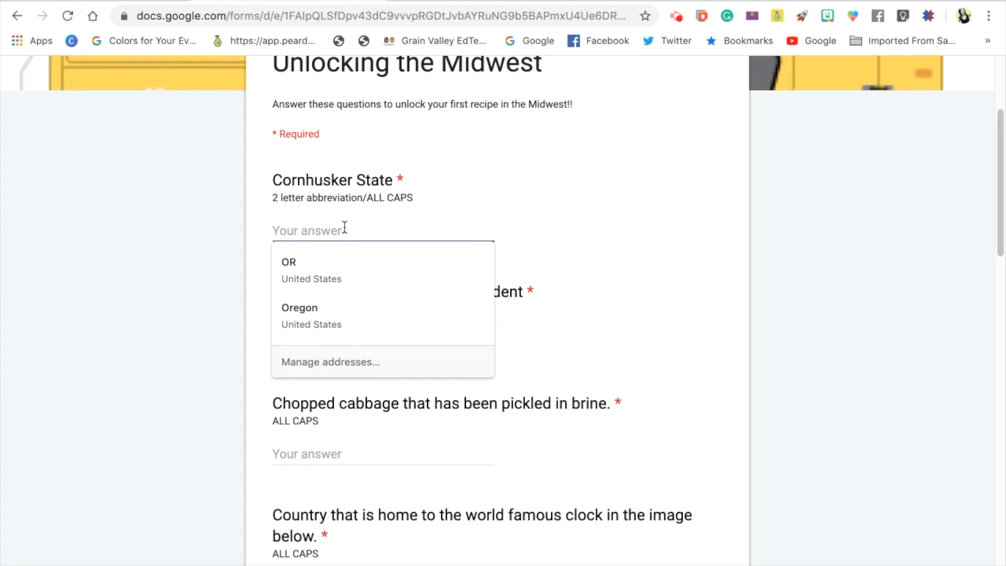
{"action": "type", "text": "WA"}
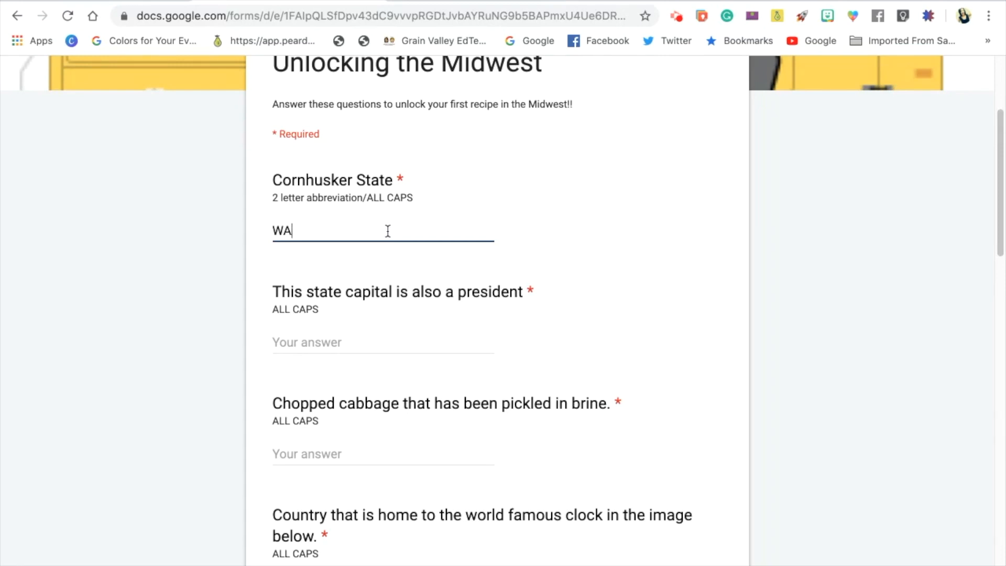
{"action": "left_click", "coordinate": [361, 292]}
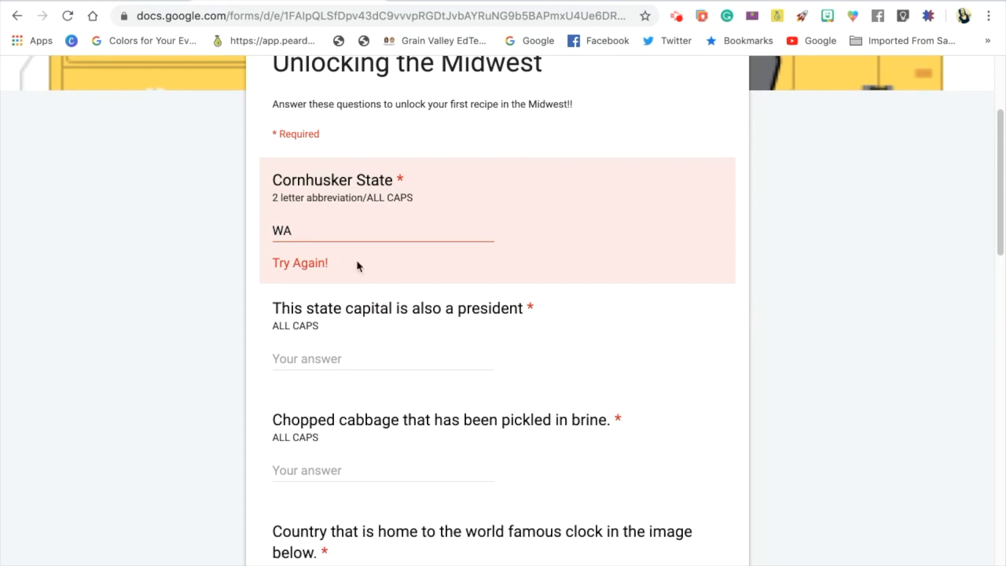
Replace the Cornhusker State answer with NE.
{"action": "left_click", "coordinate": [311, 231]}
{"action": "left_click_drag", "start_coordinate": [311, 230], "coordinate": [251, 236]}
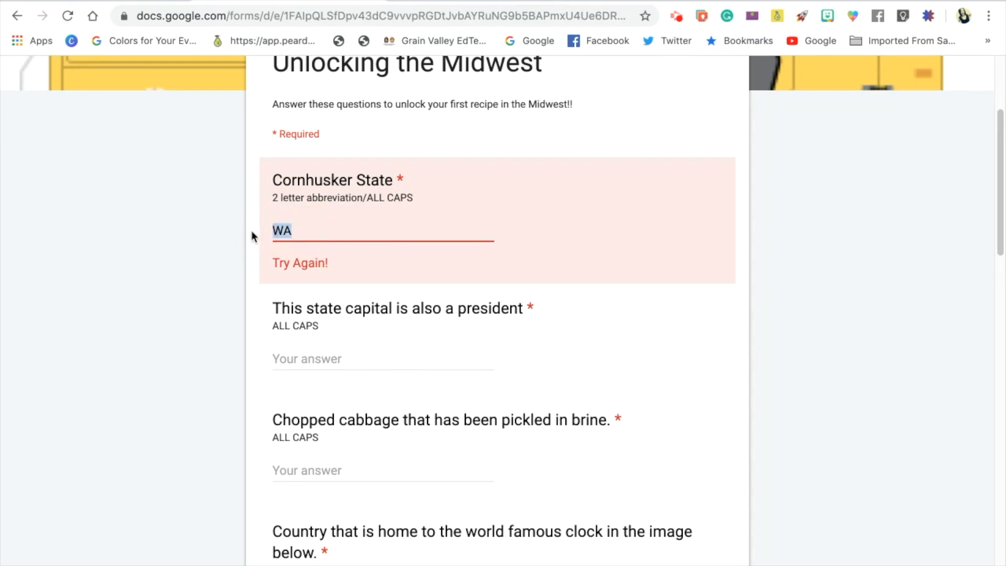
{"action": "type", "text": "NE"}
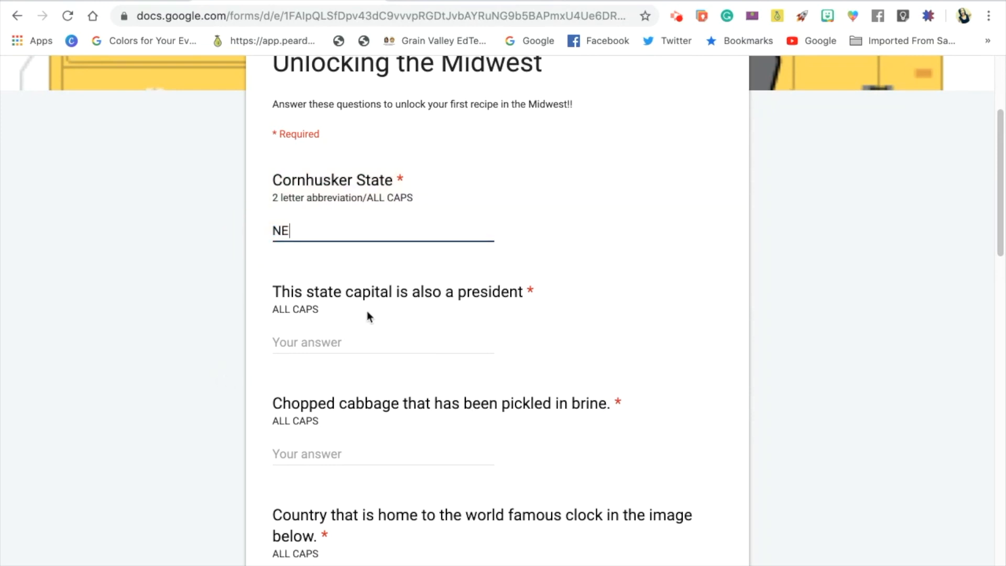
{"action": "left_click", "coordinate": [427, 315]}
Test the state capital question's validation by answering it with WASHINGTON.
{"action": "left_click", "coordinate": [317, 344]}
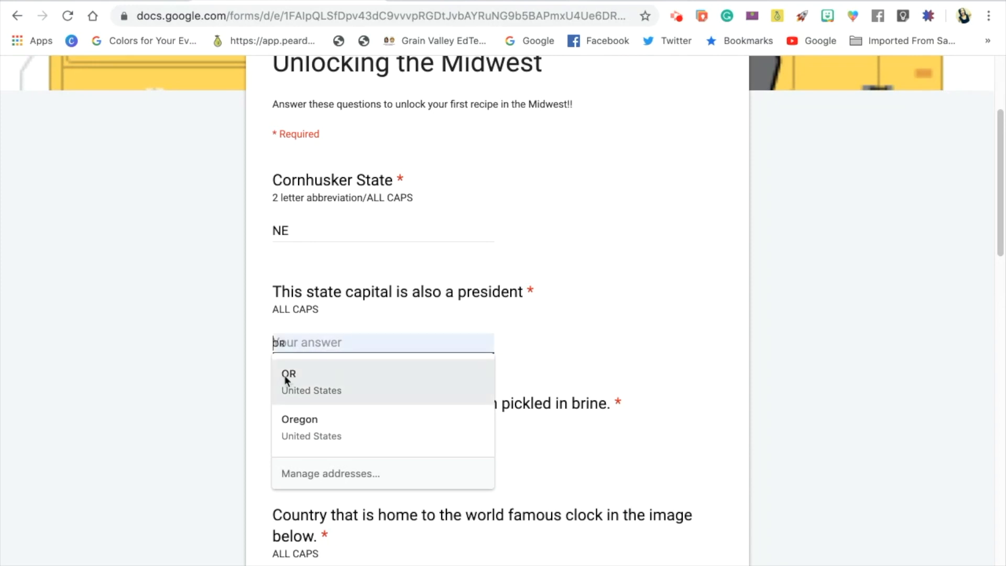
{"action": "type", "text": "w"}
{"action": "key", "text": "BackSpace"}
{"action": "type", "text": "WASHINGTON"}
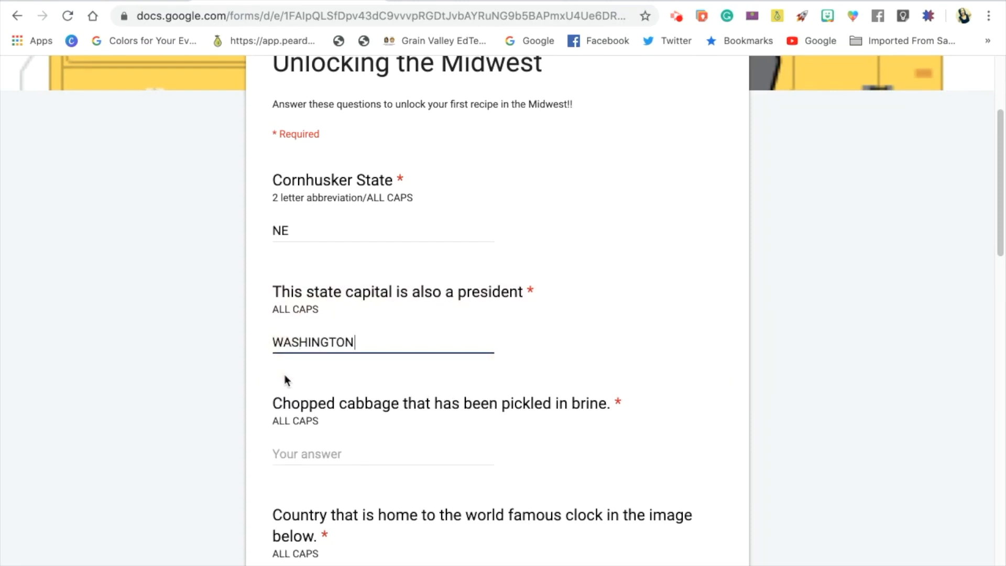
{"action": "left_click", "coordinate": [396, 452]}
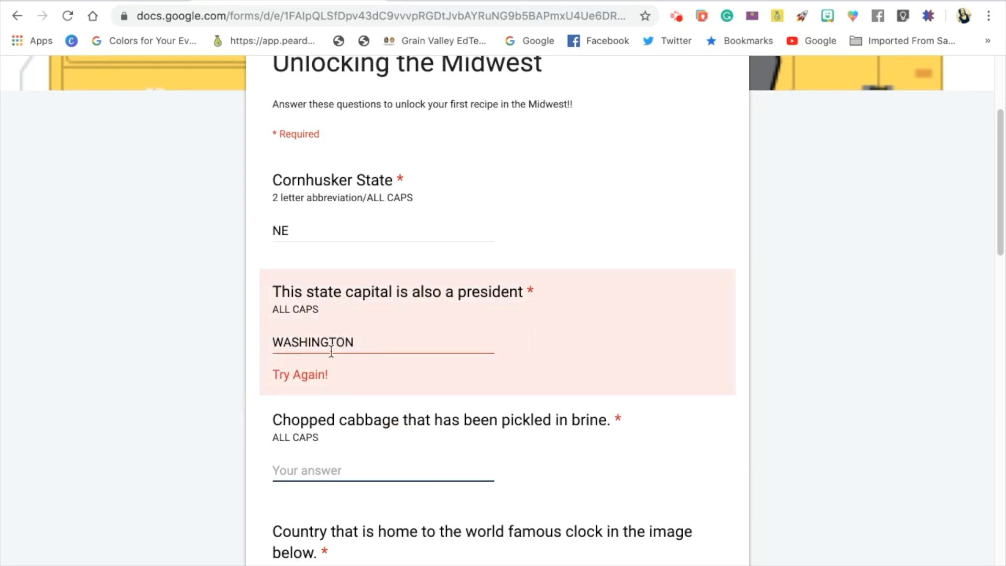
Replace the state capital question's answer with LINCOLN.
{"action": "left_click_drag", "start_coordinate": [361, 343], "coordinate": [268, 346]}
{"action": "key", "text": "BackSpace"}
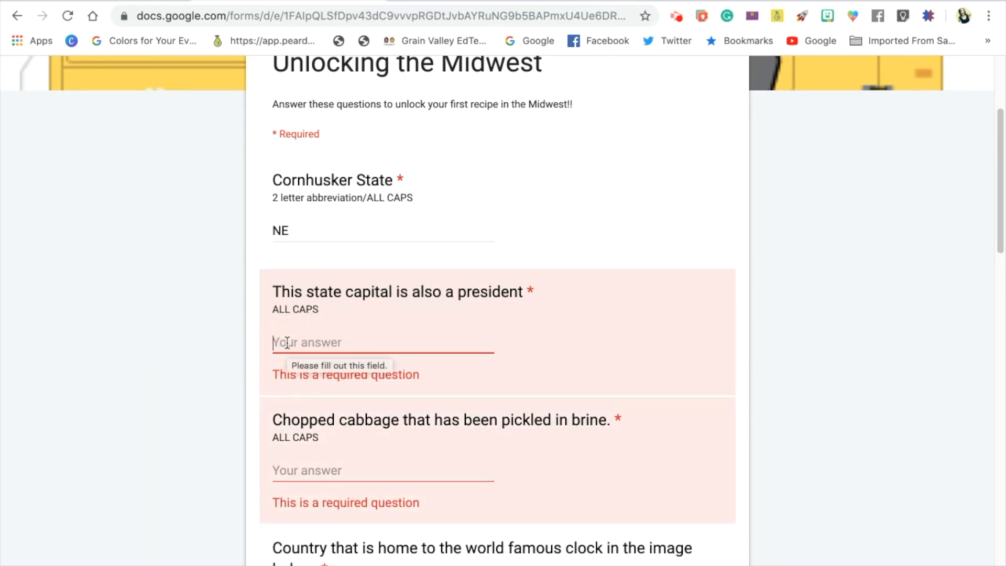
{"action": "type", "text": "LI"}
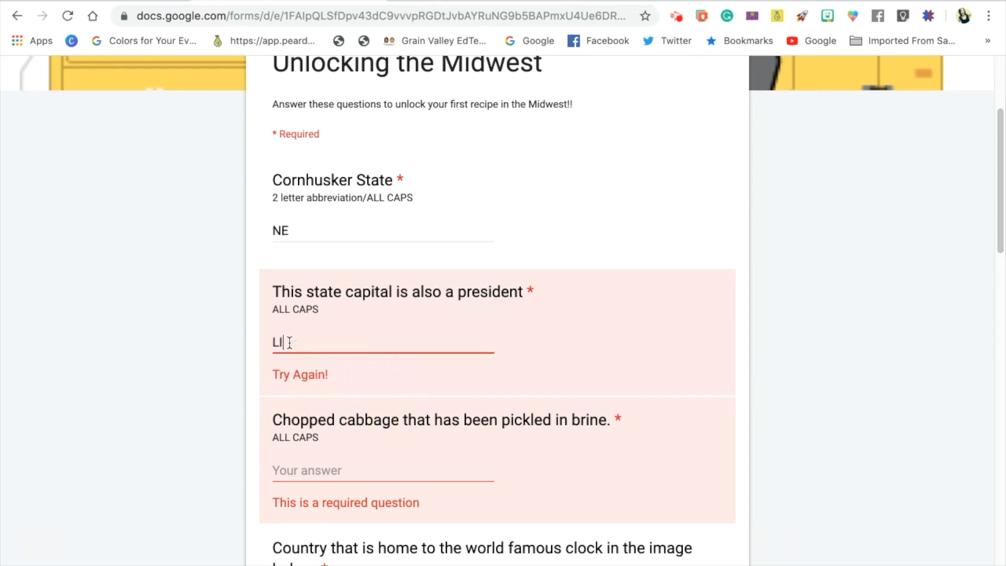
{"action": "type", "text": "NCOLN"}
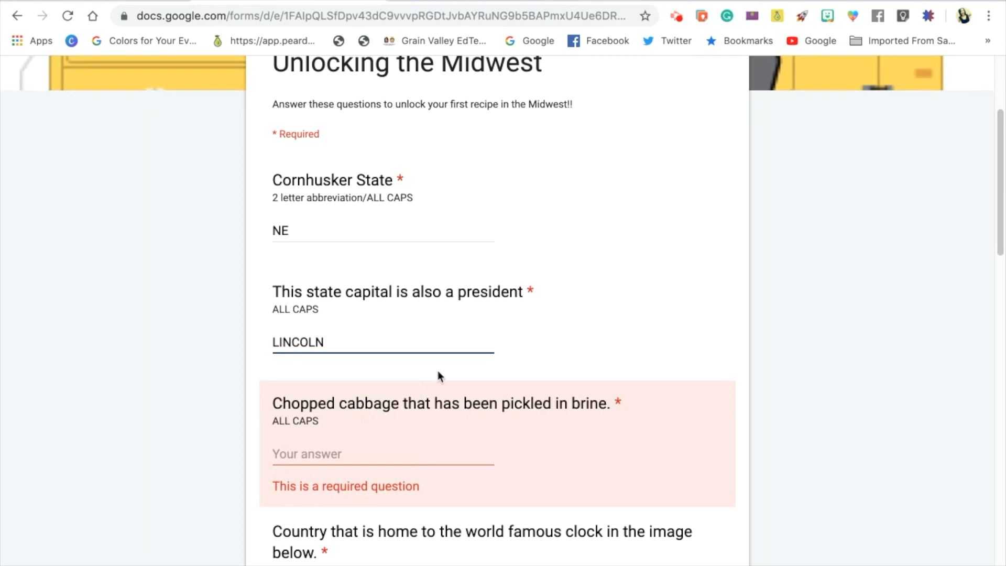
Answer the pickled chopped cabbage question with SAUERKRAUT.
{"action": "left_click", "coordinate": [479, 436]}
{"action": "left_click", "coordinate": [384, 454]}
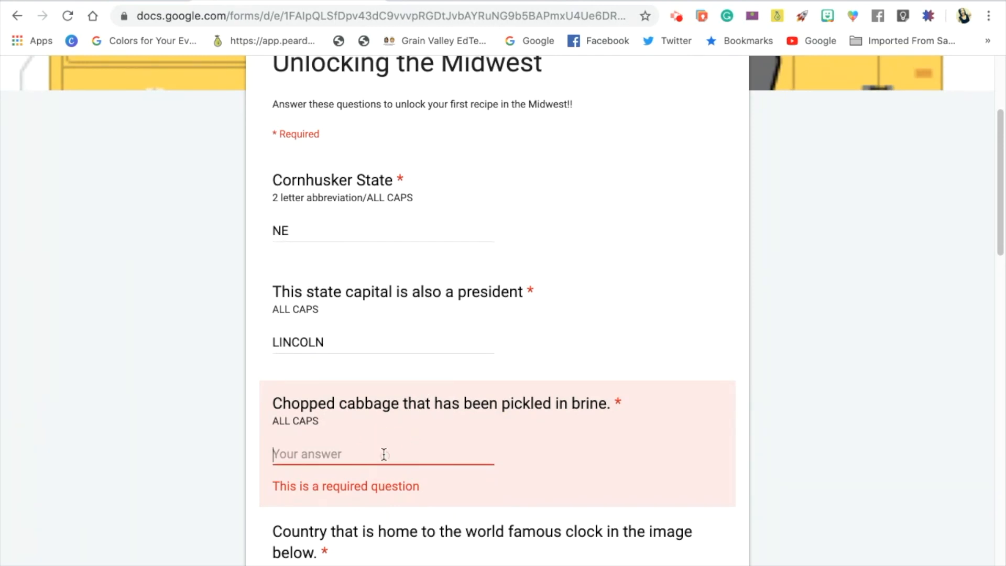
{"action": "type", "text": "SAUERKRAUT"}
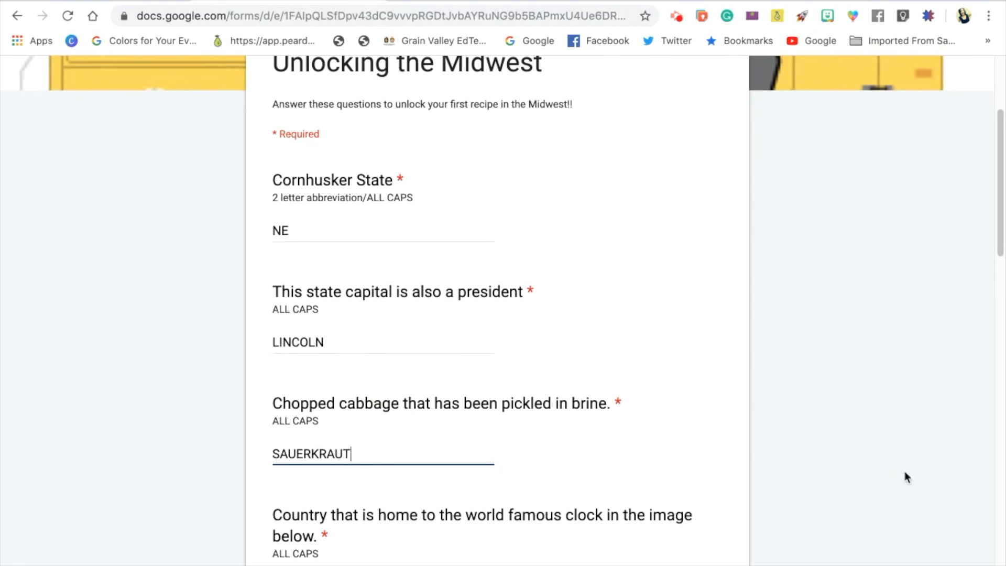
Answer the famous clock country question with GERMANY and the Kremlin country question with RUSSIA.
{"action": "left_click_drag", "start_coordinate": [1000, 238], "coordinate": [988, 299]}
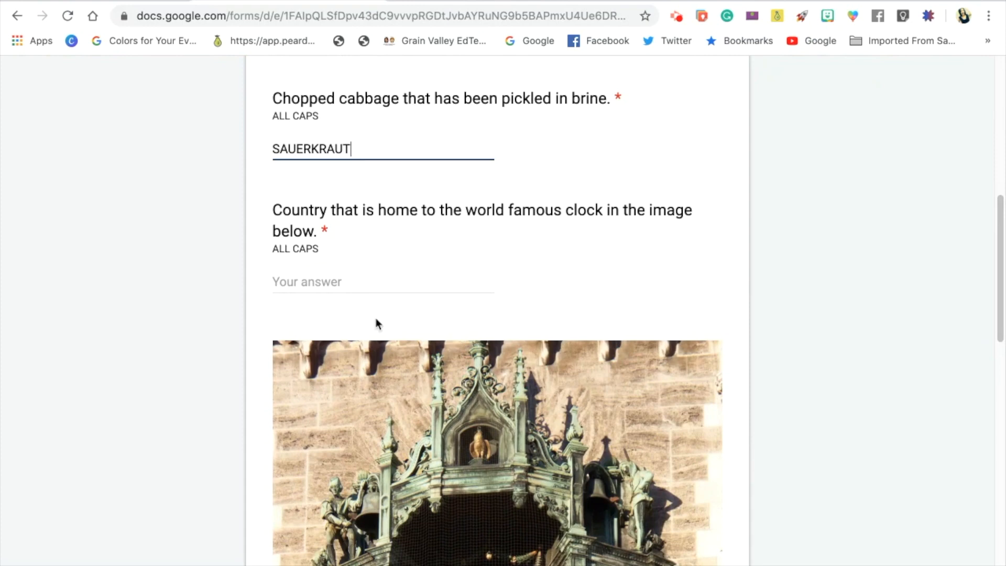
{"action": "left_click", "coordinate": [329, 281]}
{"action": "type", "text": "GERMANY"}
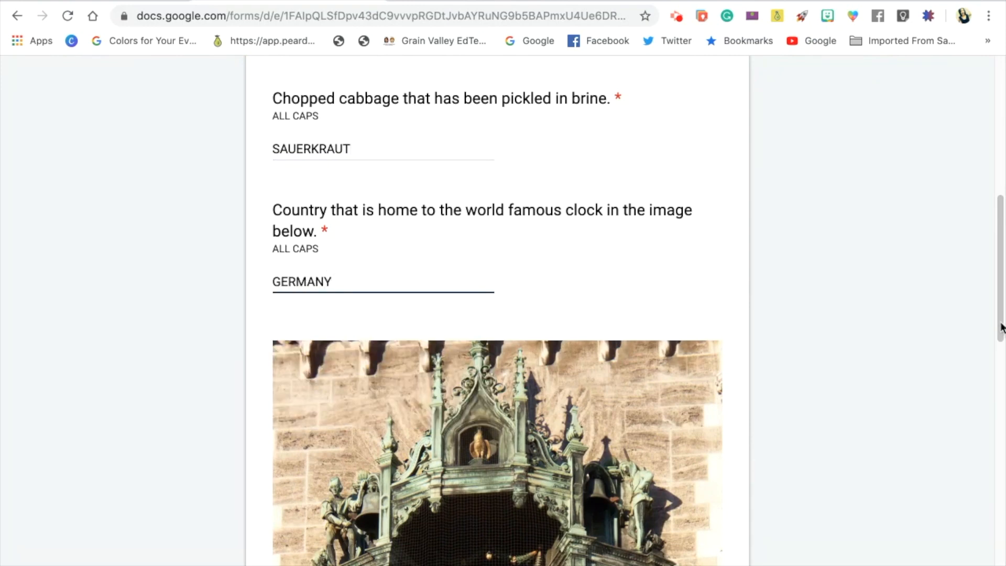
{"action": "left_click_drag", "start_coordinate": [1001, 328], "coordinate": [998, 563]}
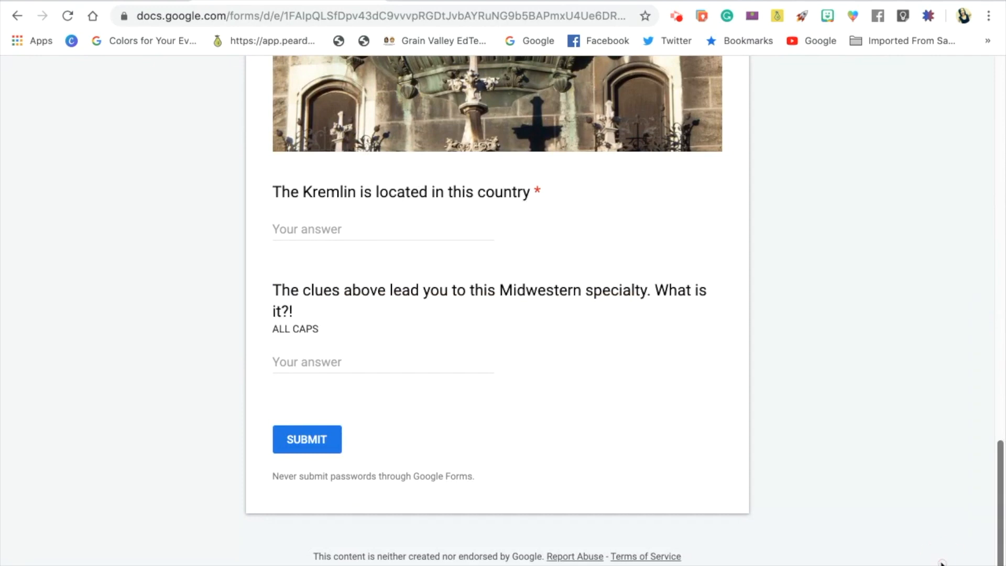
{"action": "left_click", "coordinate": [319, 230]}
{"action": "type", "text": "RUSSIA"}
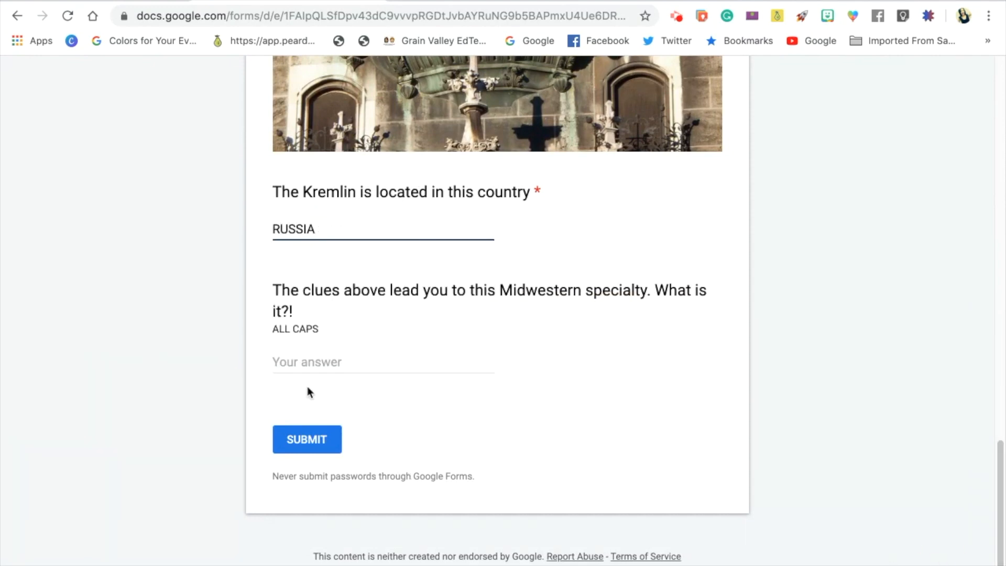
Enter RUNZA as the Midwestern specialty the clues lead to, and submit the form.
{"action": "left_click", "coordinate": [314, 362]}
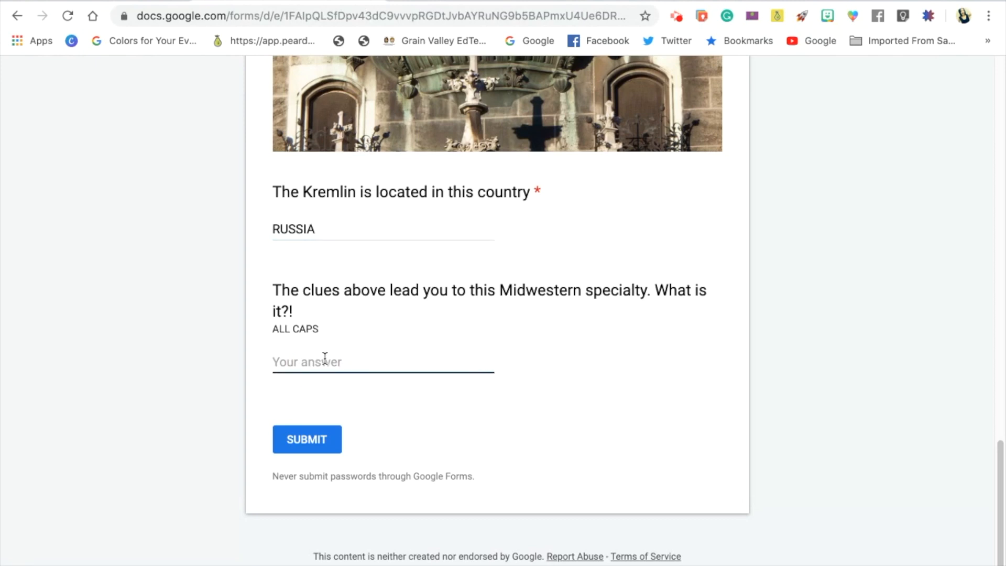
{"action": "left_click", "coordinate": [336, 362]}
{"action": "type", "text": "RUNZ"}
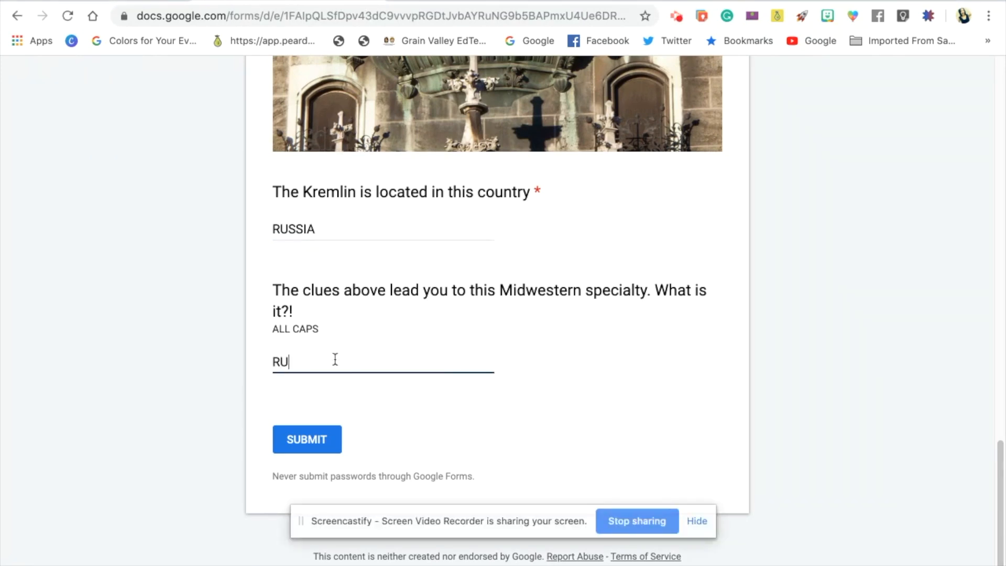
{"action": "type", "text": "A"}
{"action": "left_click", "coordinate": [697, 524]}
{"action": "left_click", "coordinate": [293, 443]}
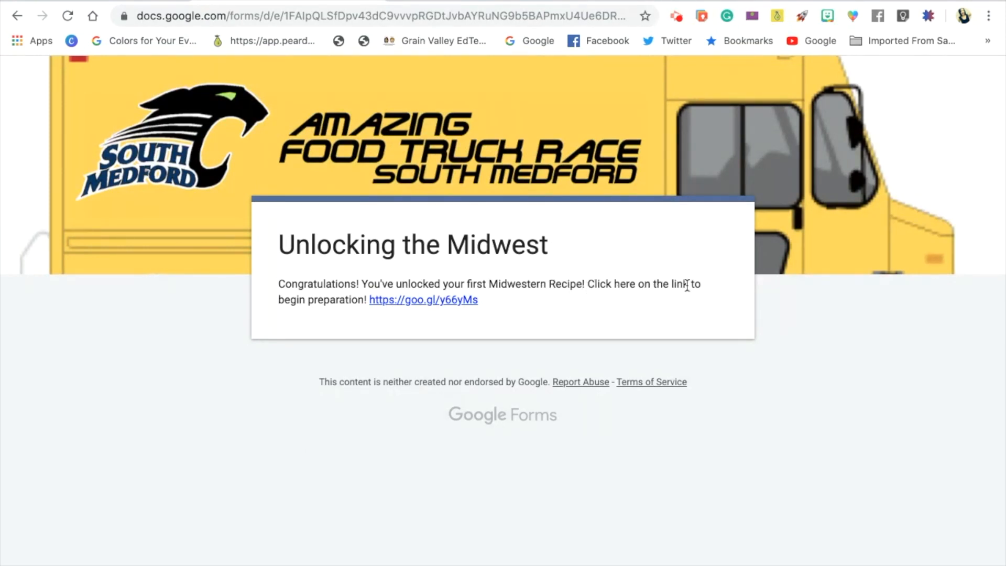
Open the recipe document linked in the form's confirmation message and dismiss the Grammarly sign-up pop-up.
{"action": "left_click", "coordinate": [416, 304]}
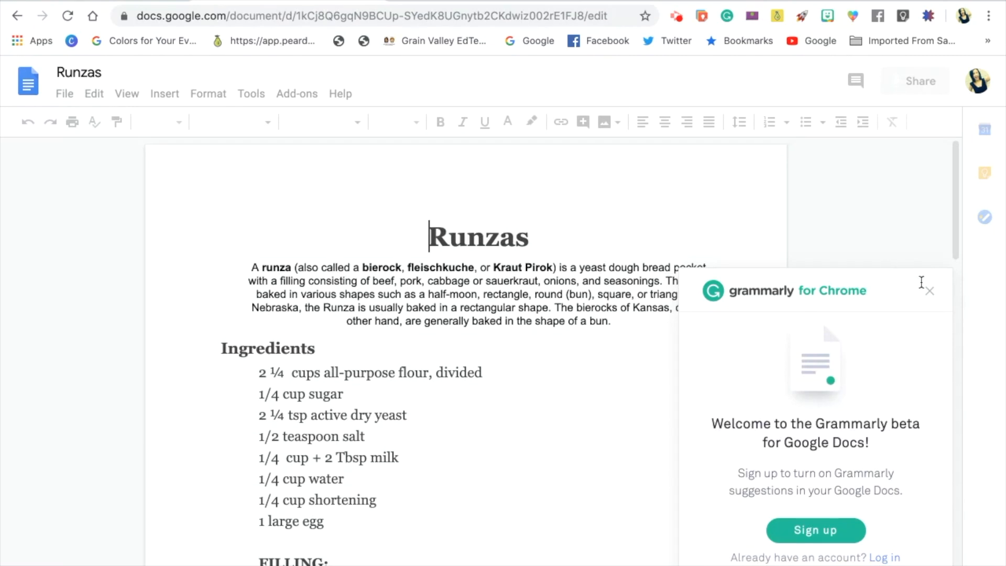
{"action": "left_click", "coordinate": [931, 292]}
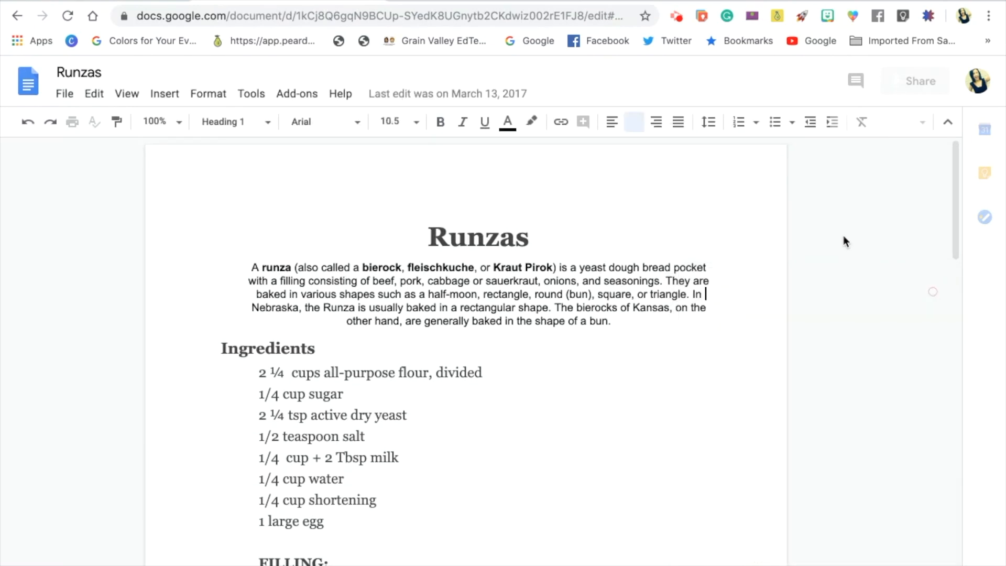